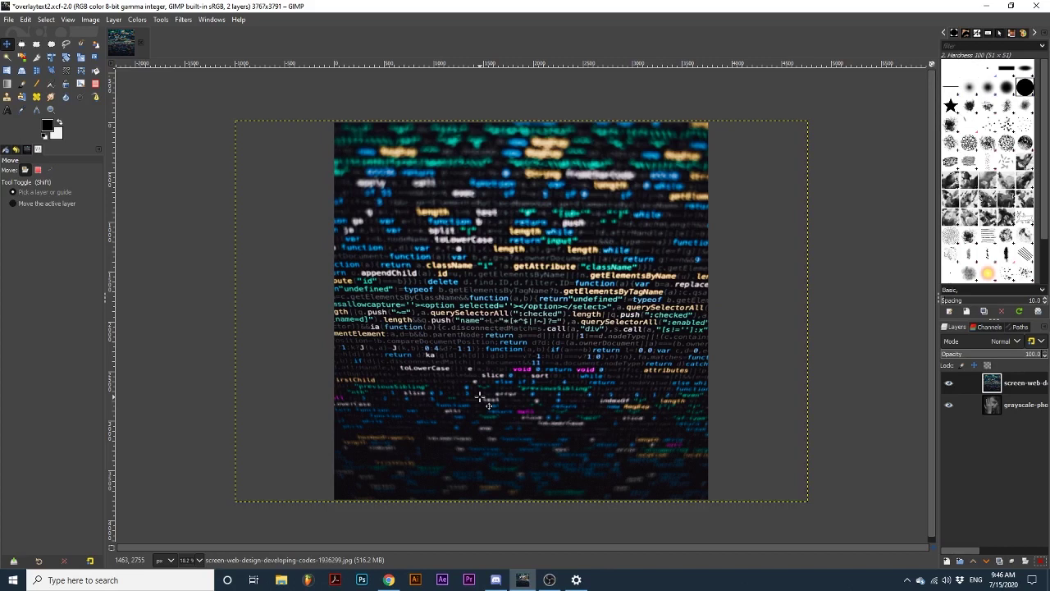
Scale the code-screen layer up with Unified Transform at 67.2 preview opacity so it overflows the canvas
click(949, 384)
click(949, 383)
click(50, 59)
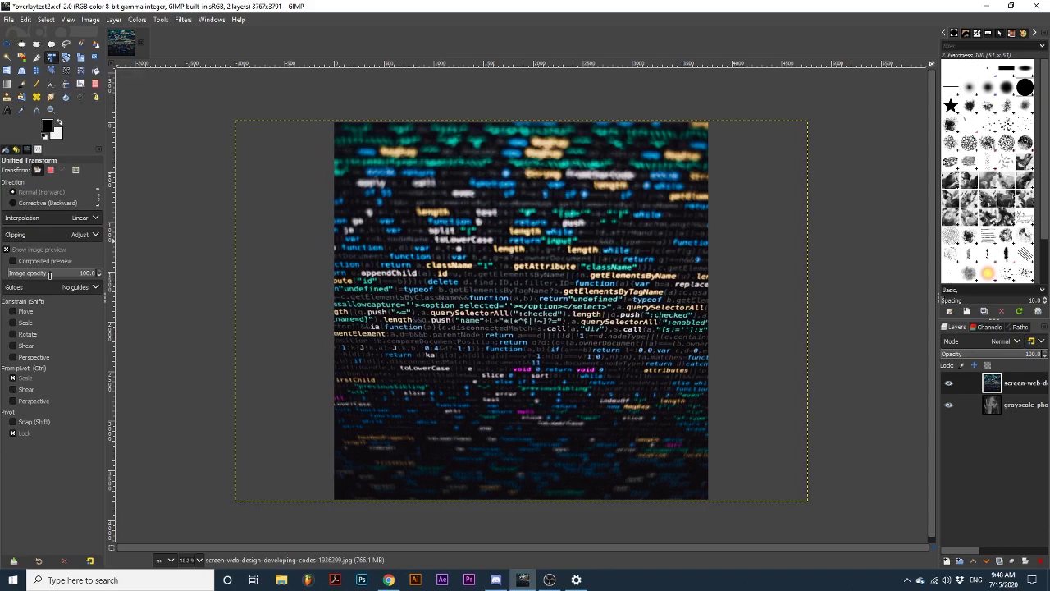
drag(49, 275, 40, 275)
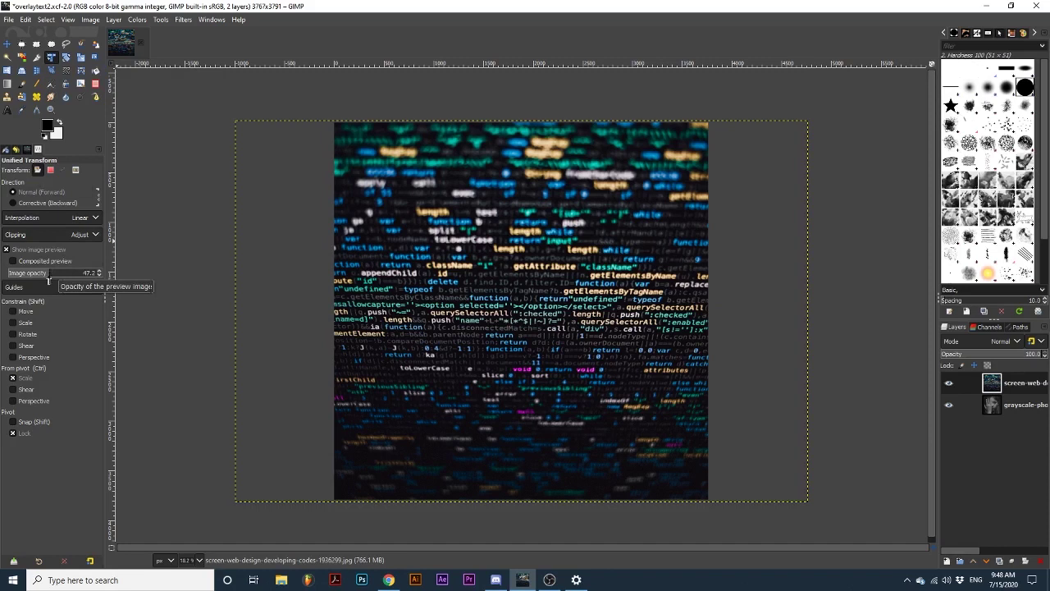
click(544, 179)
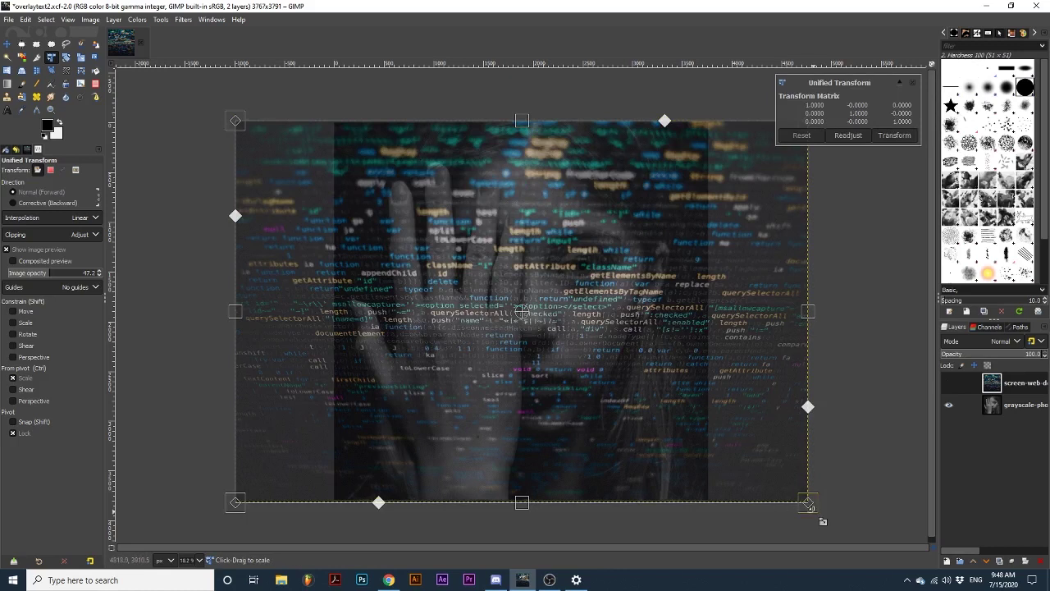
drag(822, 521, 896, 558)
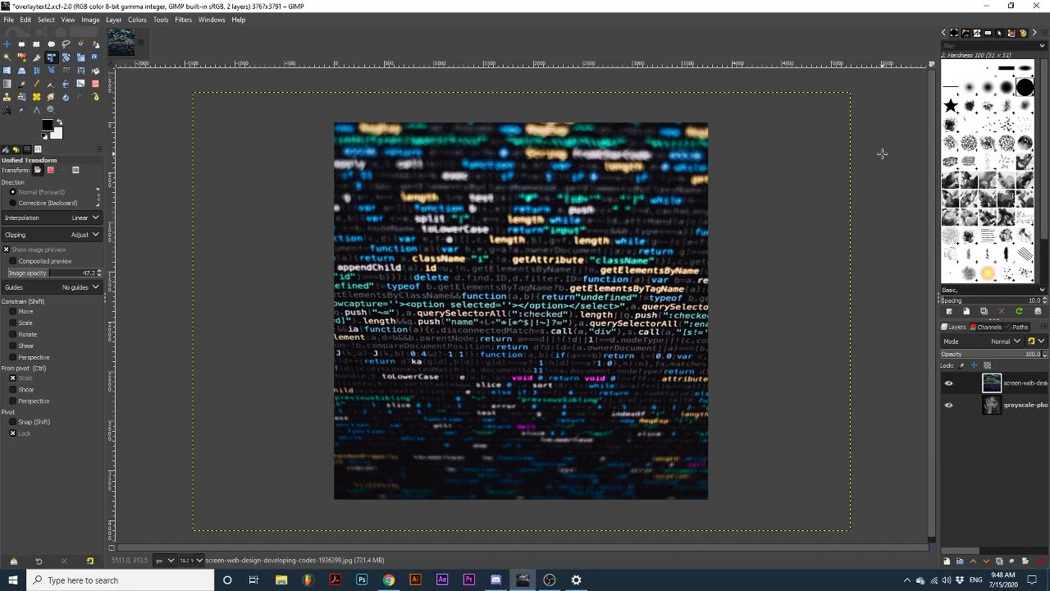
Set the code layer to Hard light mode and lower its opacity to about 68.5
click(1001, 341)
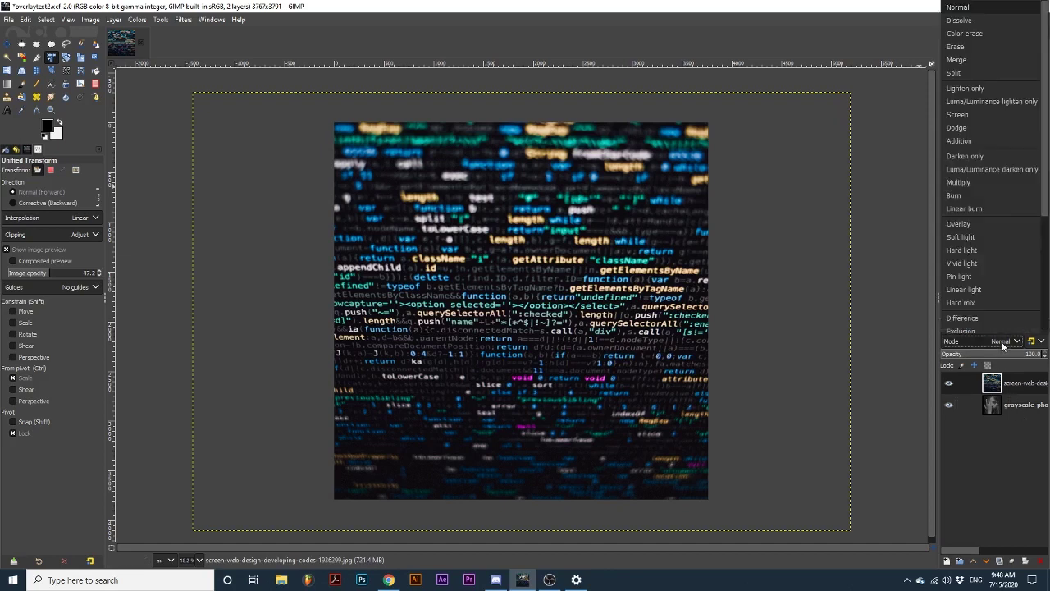
click(963, 250)
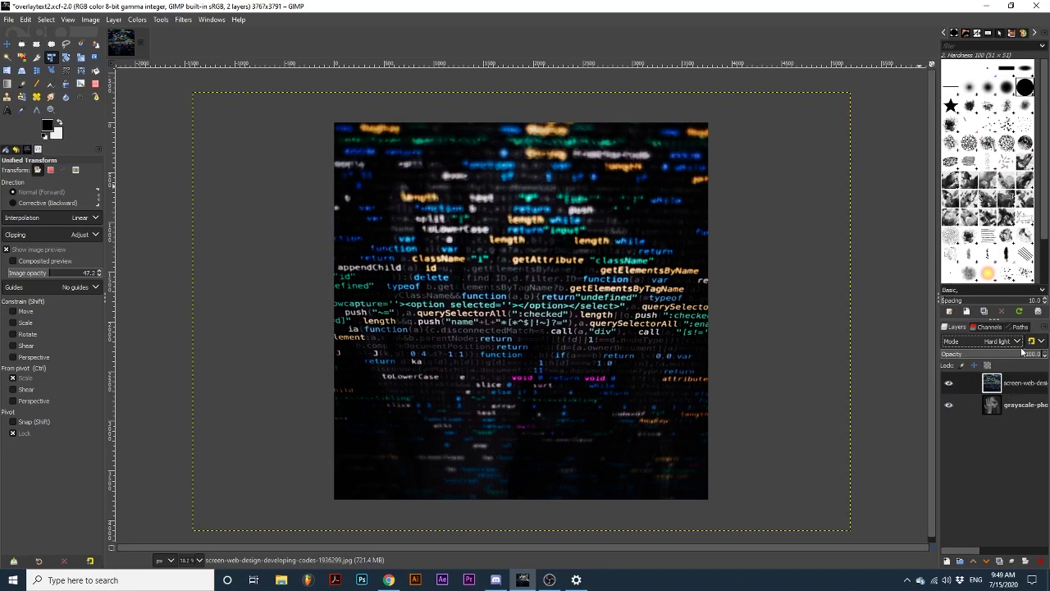
drag(1024, 357, 1010, 355)
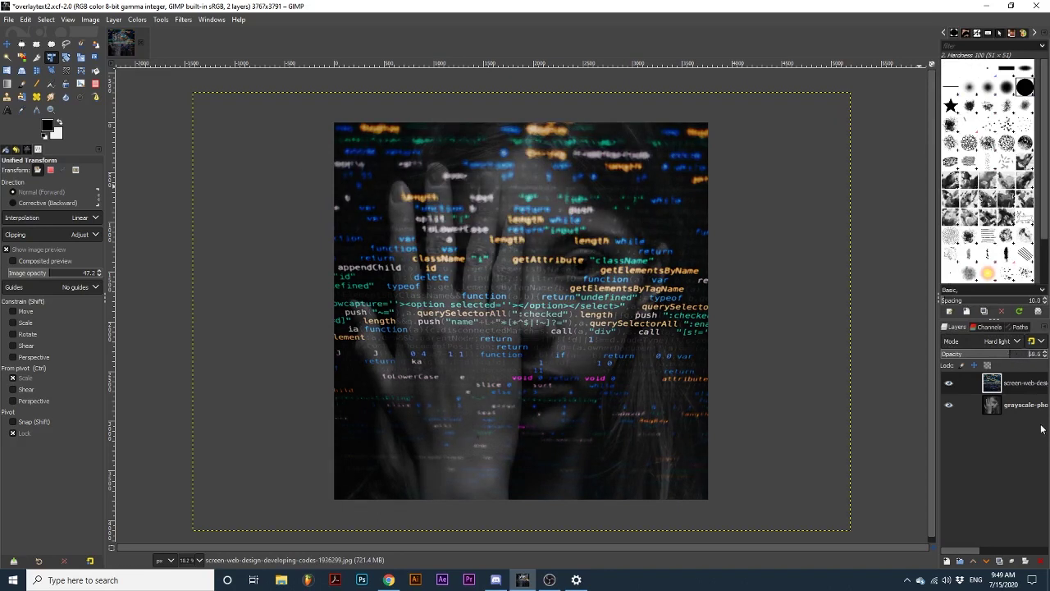
With Warp Transform in Grow area mode, swell the code text over the hand and across the face
click(67, 73)
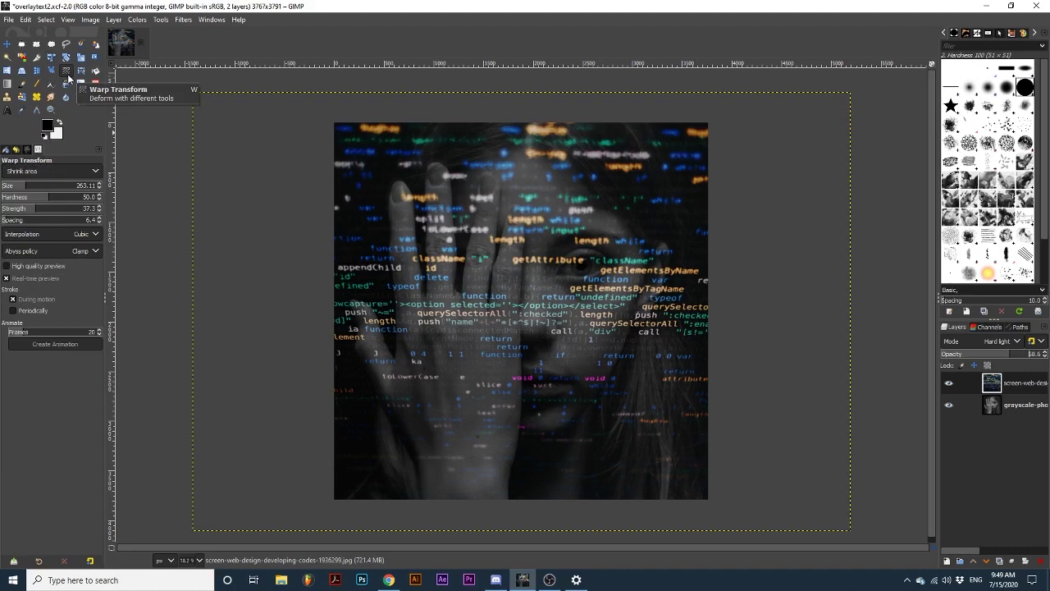
click(60, 167)
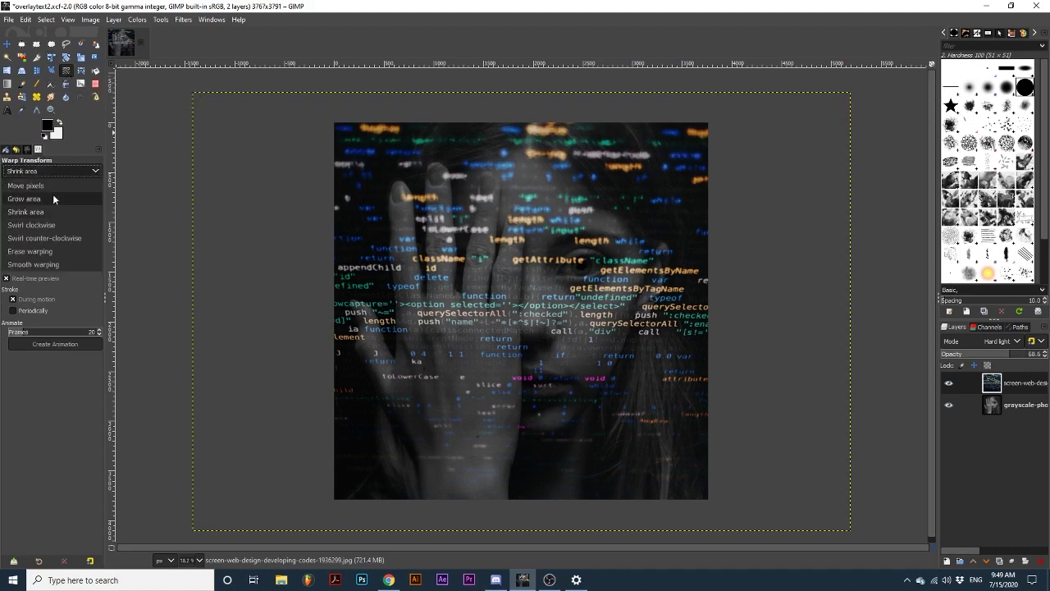
click(53, 199)
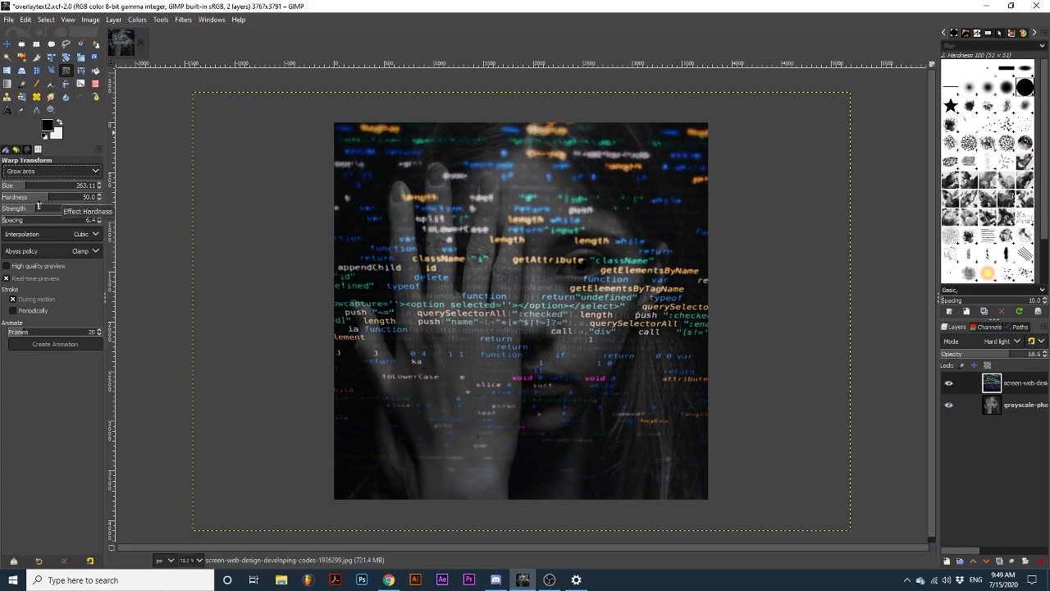
click(402, 248)
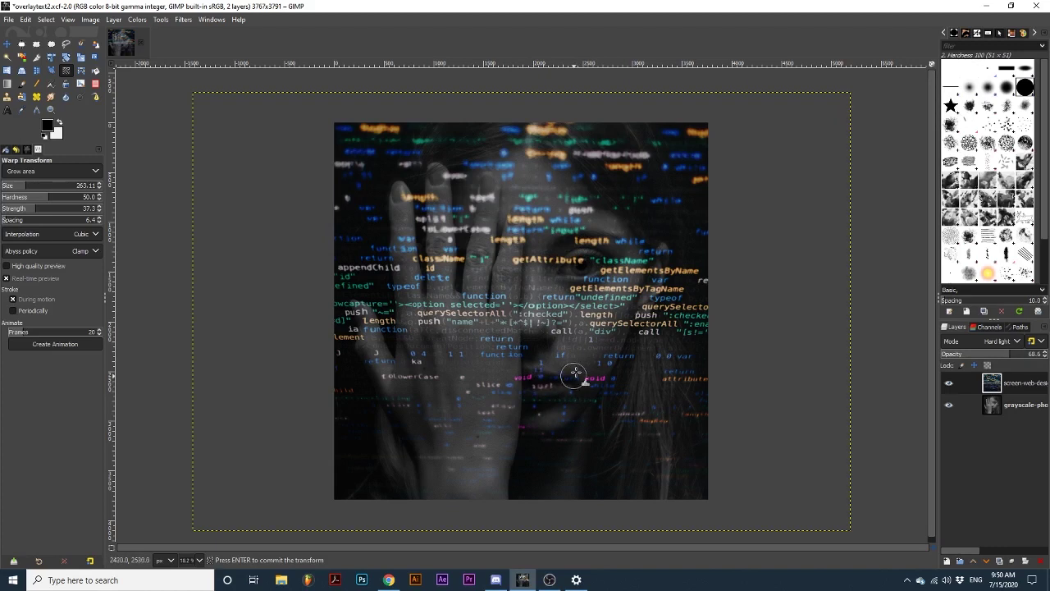
drag(553, 332, 615, 298)
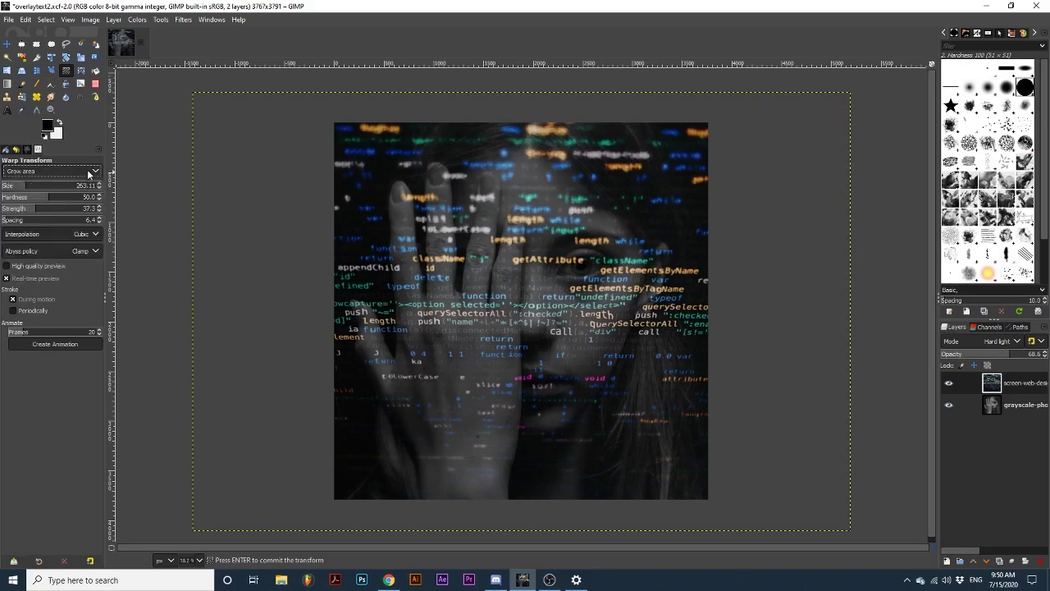
Switch Warp Transform to Shrink area and pinch the code text beside the eye
click(89, 174)
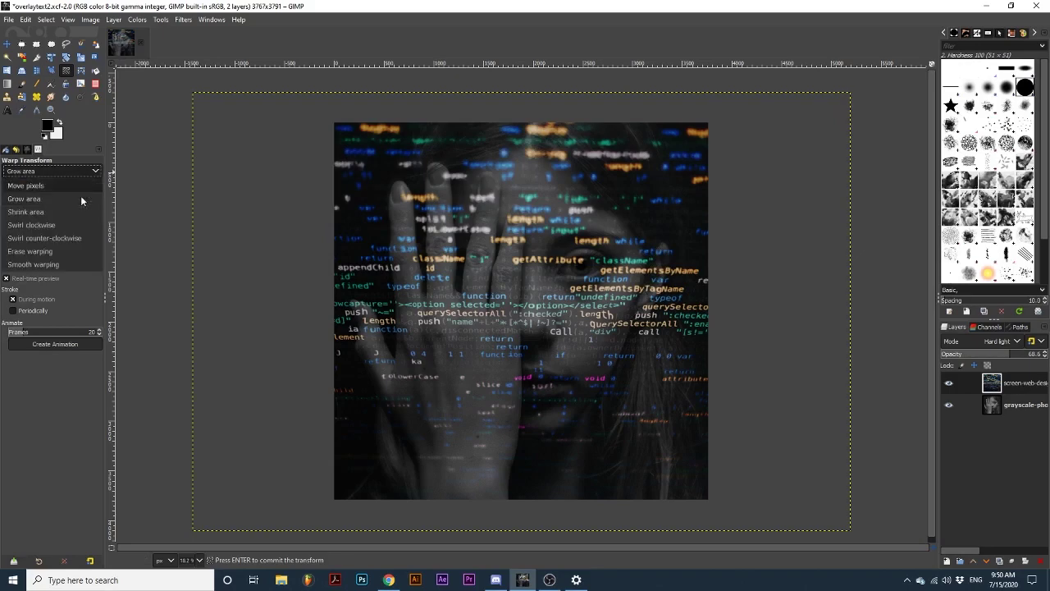
click(76, 210)
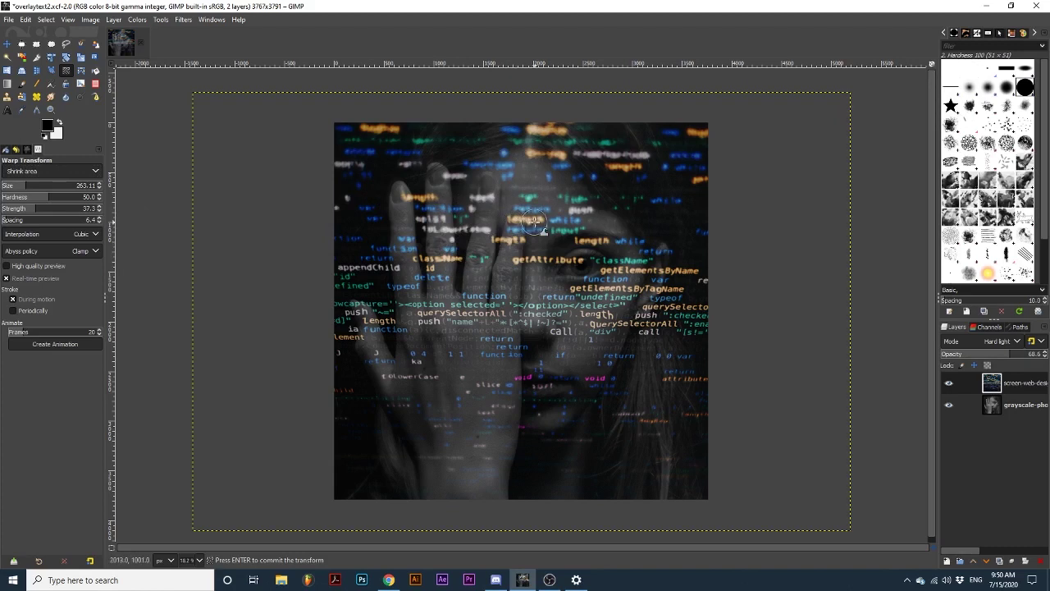
mouse_move(534, 219)
mouse_down()
mouse_move(527, 272)
mouse_move(575, 272)
mouse_move(552, 272)
mouse_move(583, 250)
mouse_up()
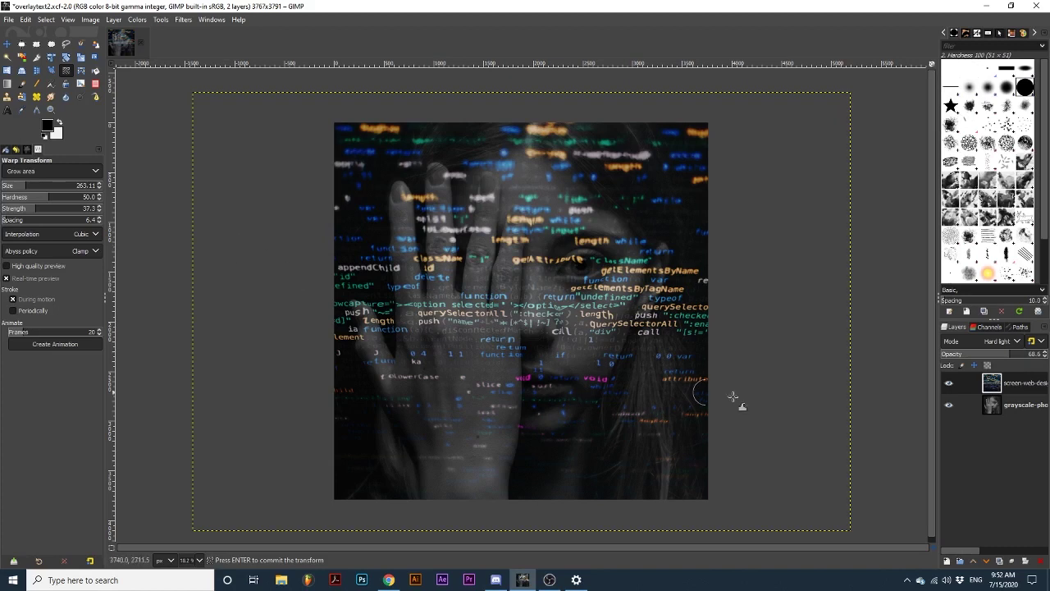
Duplicate the grayscale photo layer and move the copy to the top of the layer stack
click(992, 405)
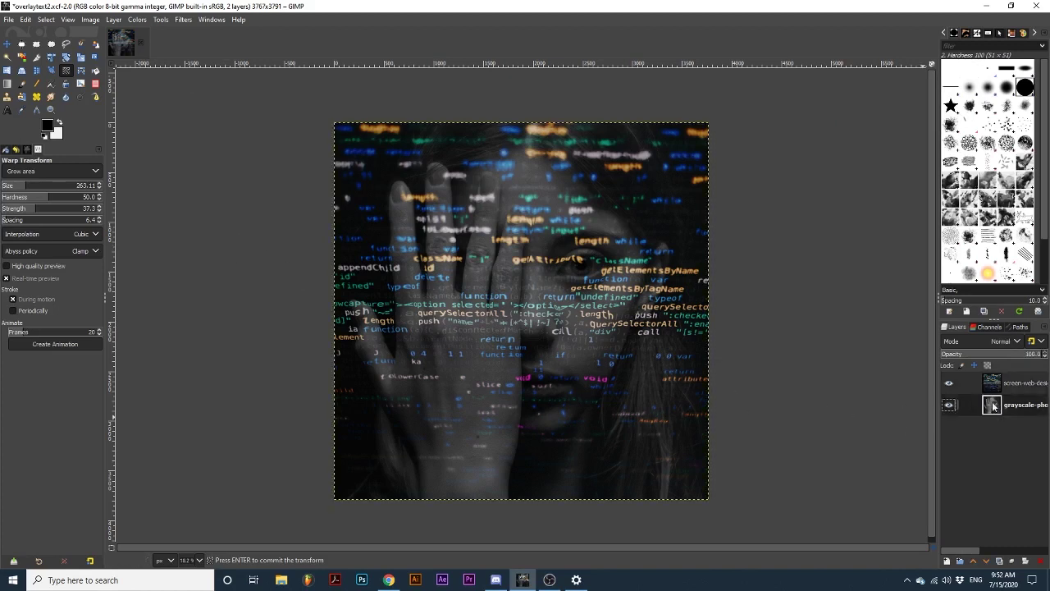
right_click(993, 406)
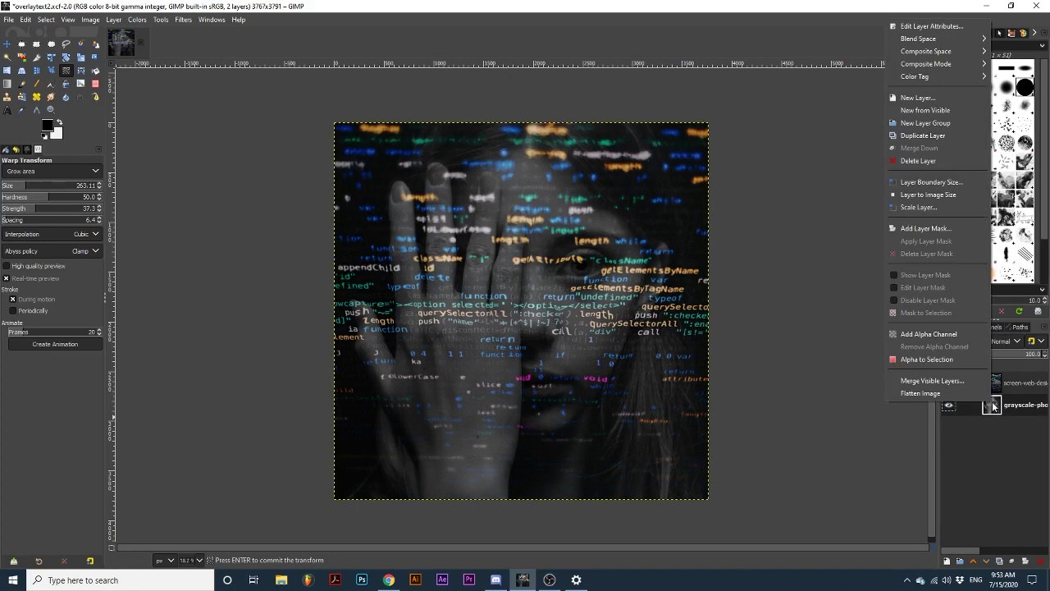
click(924, 136)
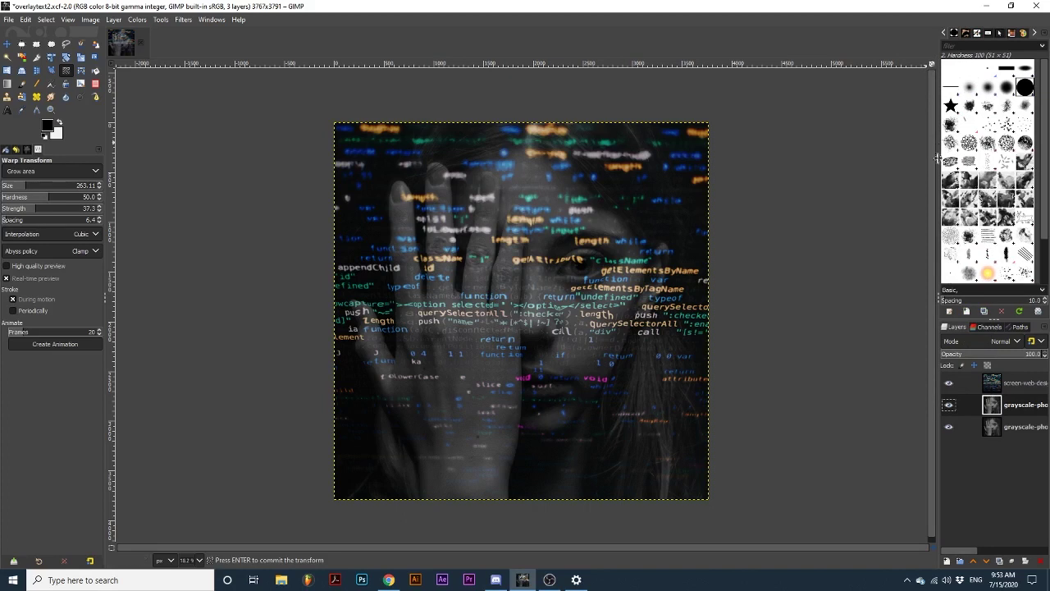
click(996, 382)
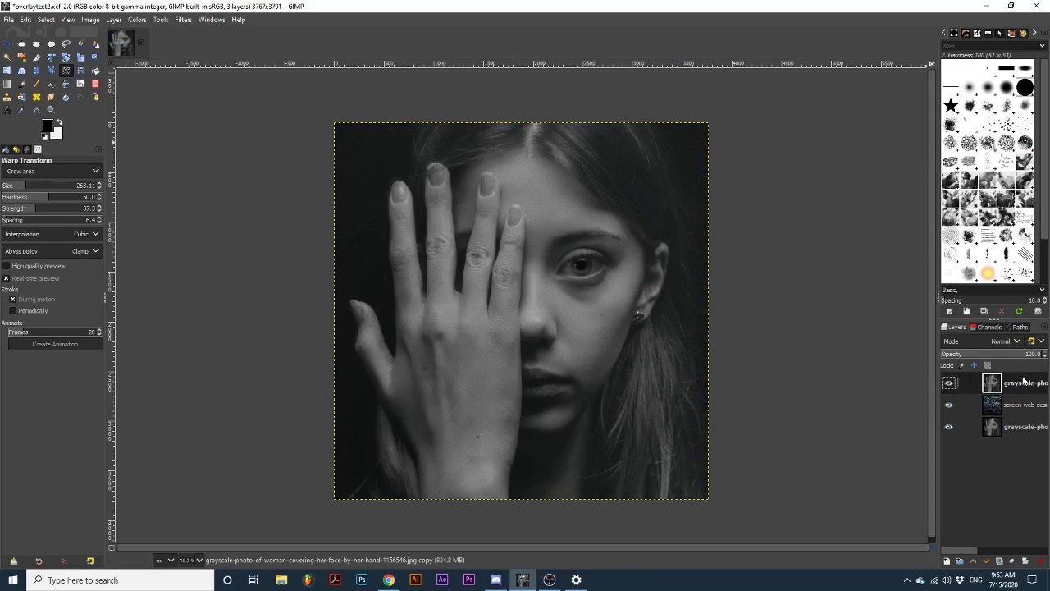
click(137, 19)
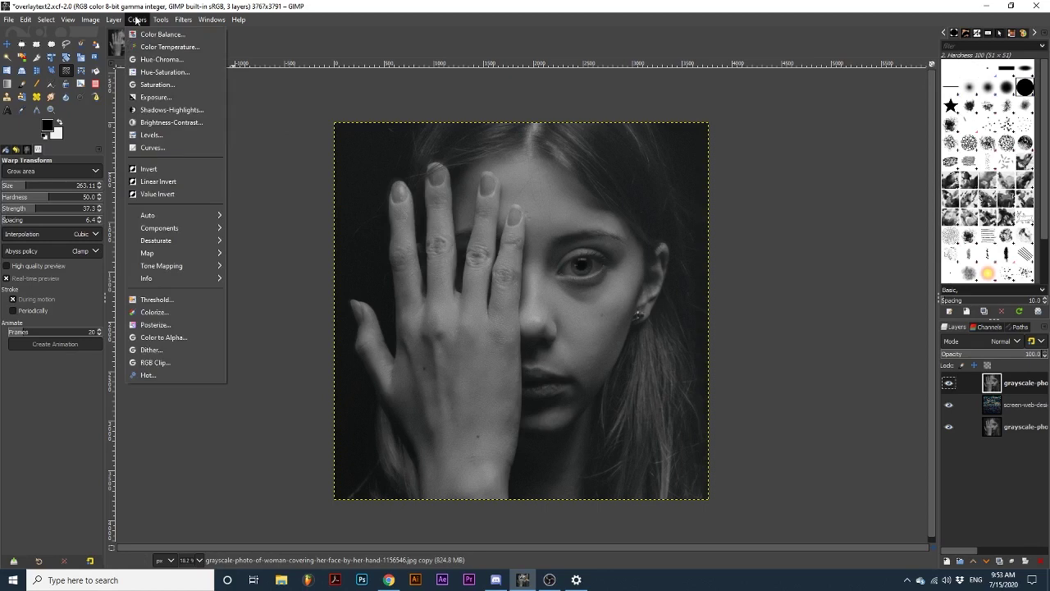
click(164, 84)
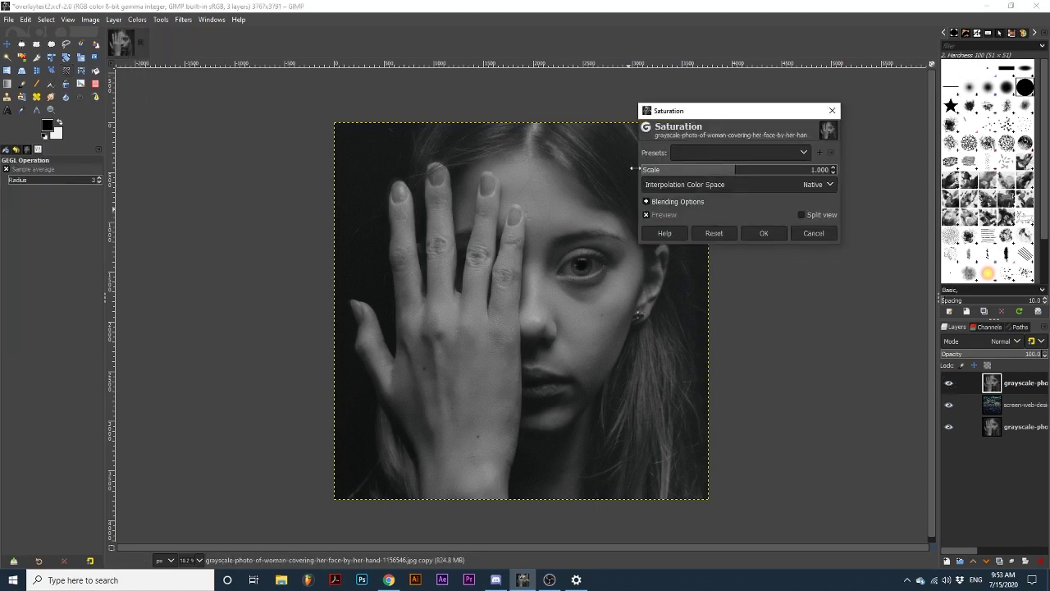
click(822, 231)
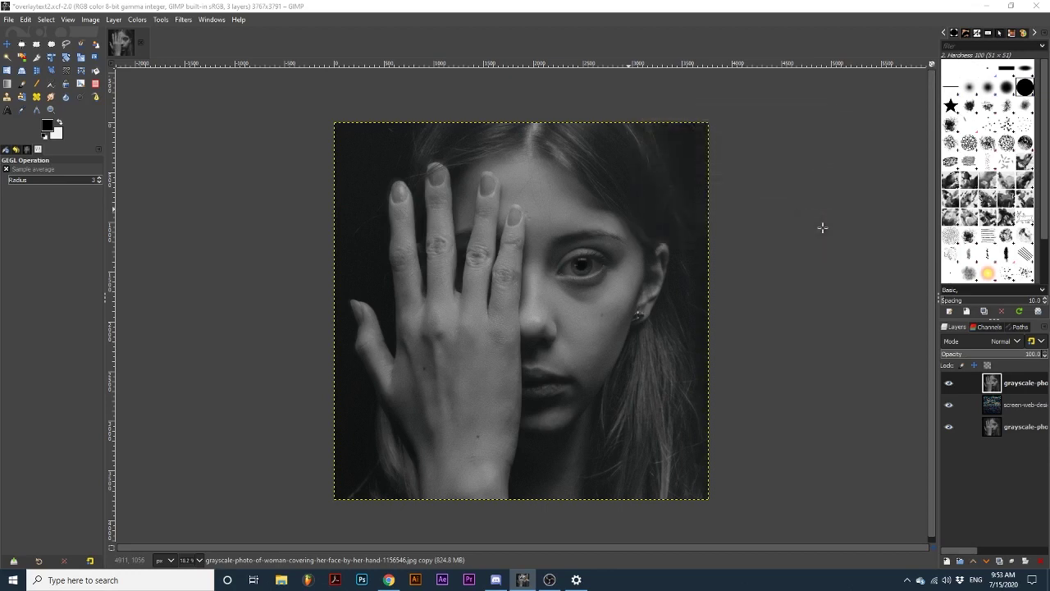
click(133, 24)
Apply Exposure with a raised black level to the top portrait copy for stark black and white
click(152, 96)
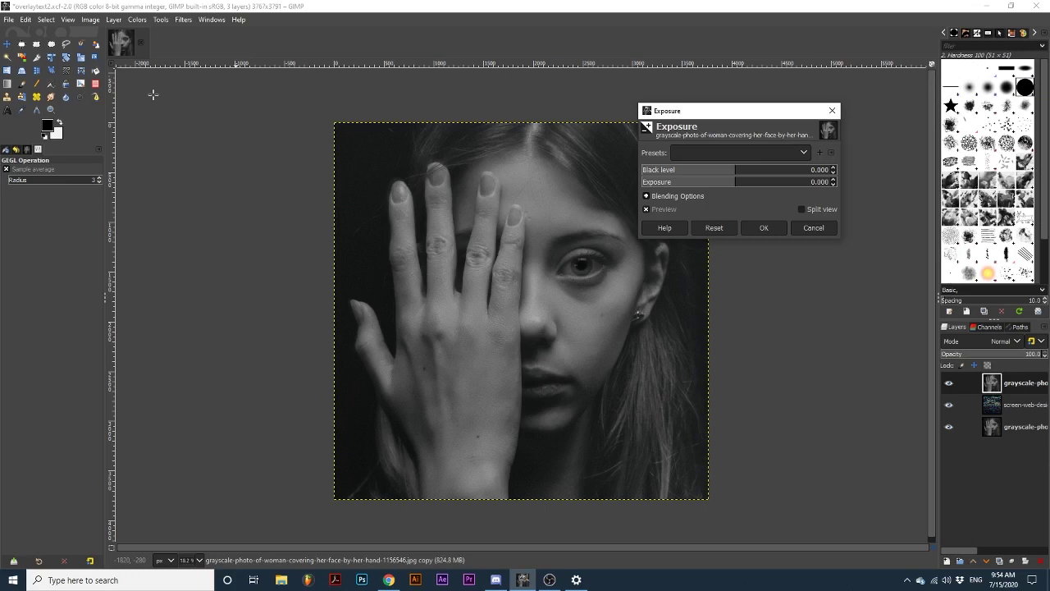
drag(739, 170, 780, 171)
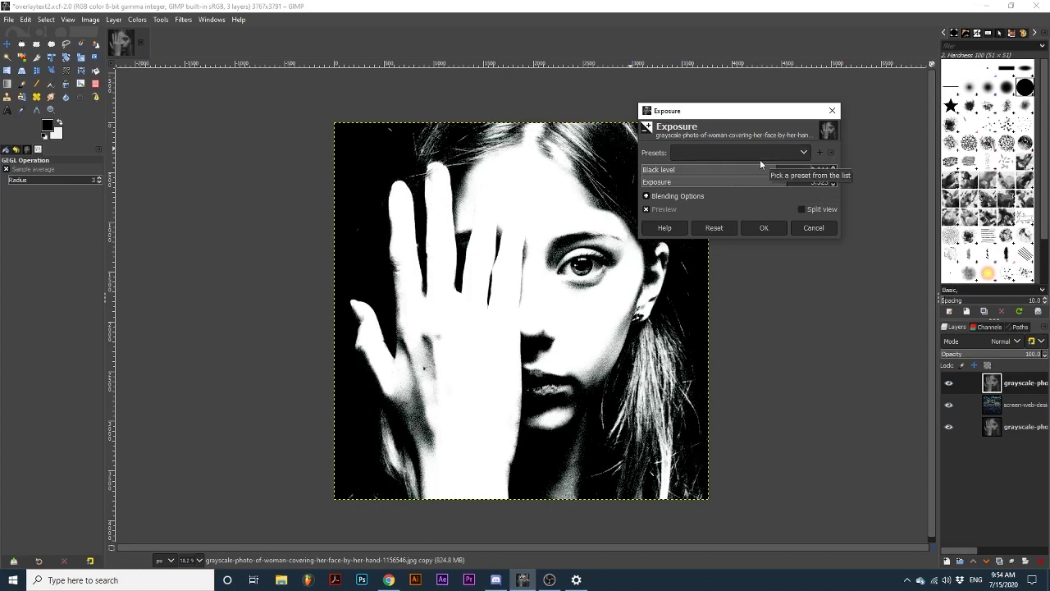
click(764, 228)
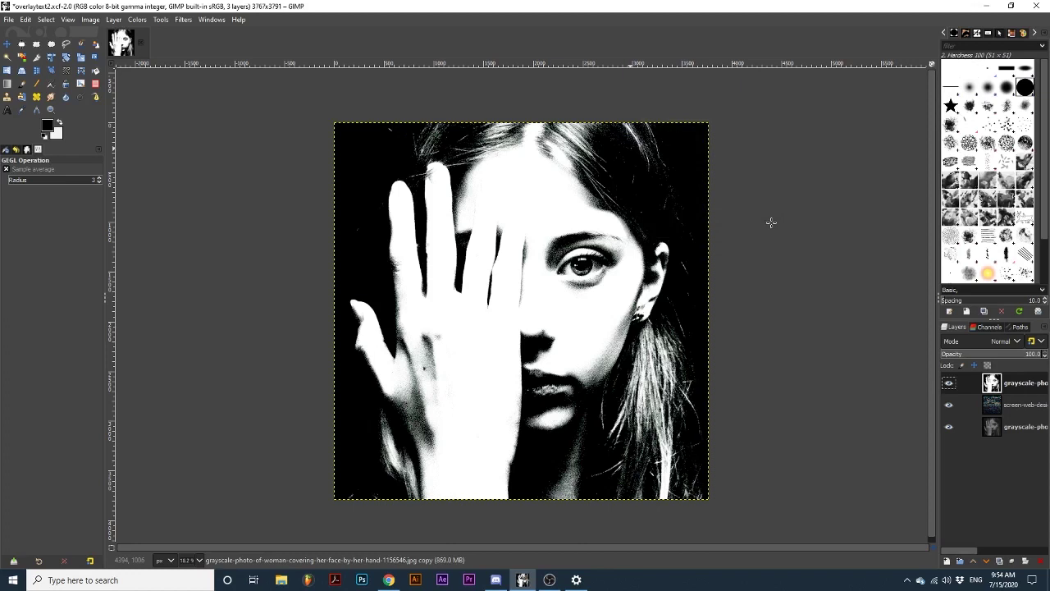
click(1004, 341)
Set the top portrait copy to Darken only mode, then select the code overlay layer
click(959, 156)
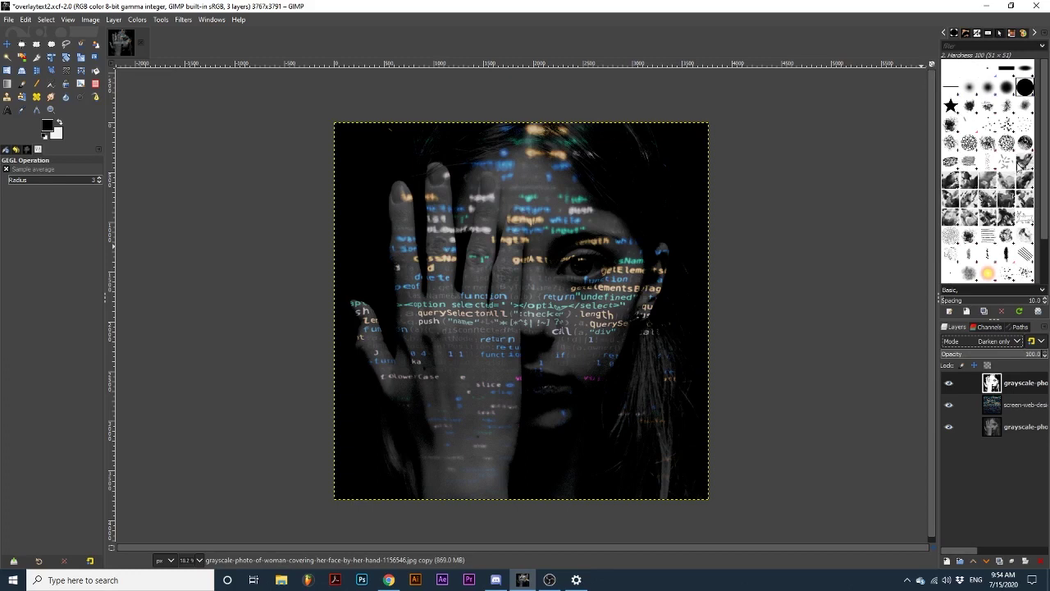
click(1003, 405)
Add a White (full opacity) layer mask to the code overlay layer
right_click(1002, 404)
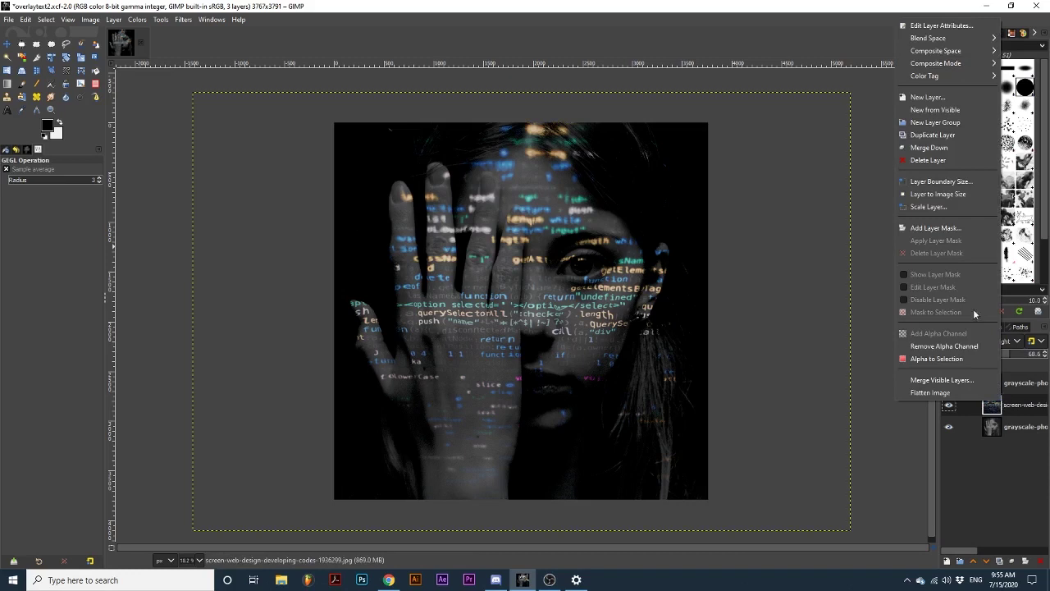
click(936, 227)
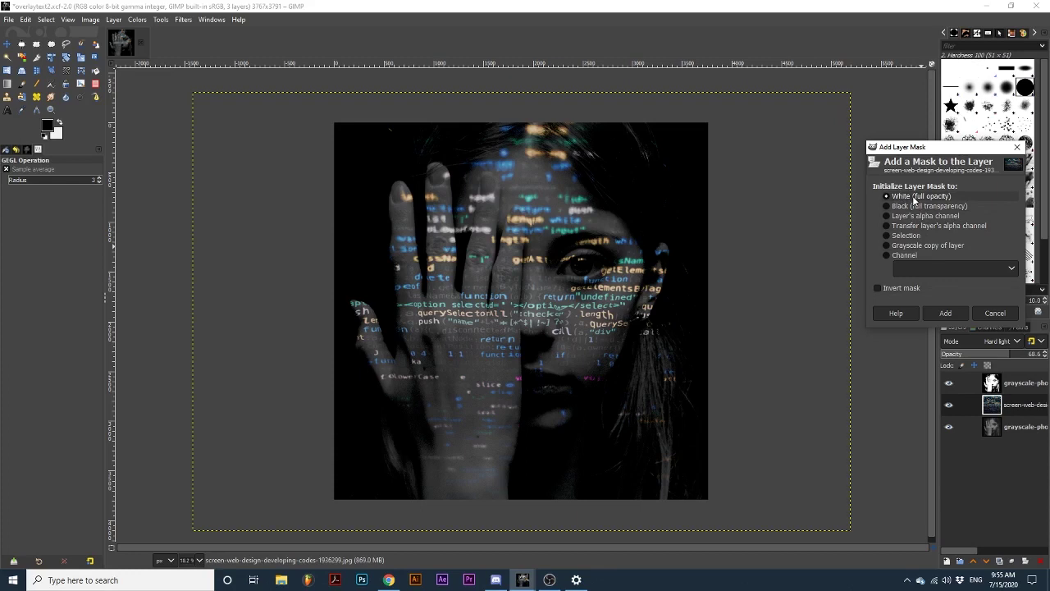
click(948, 313)
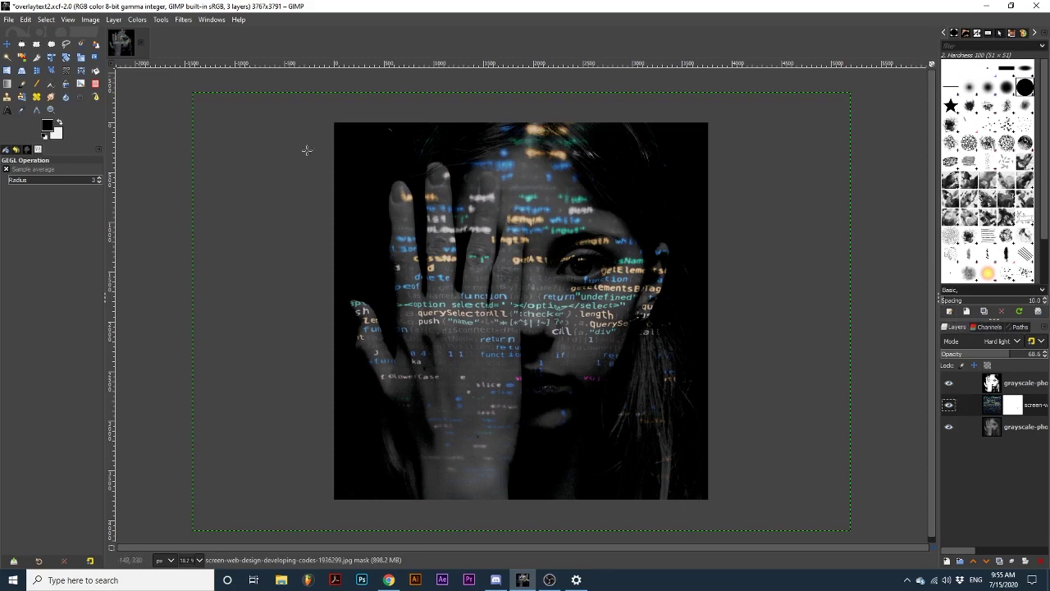
click(27, 83)
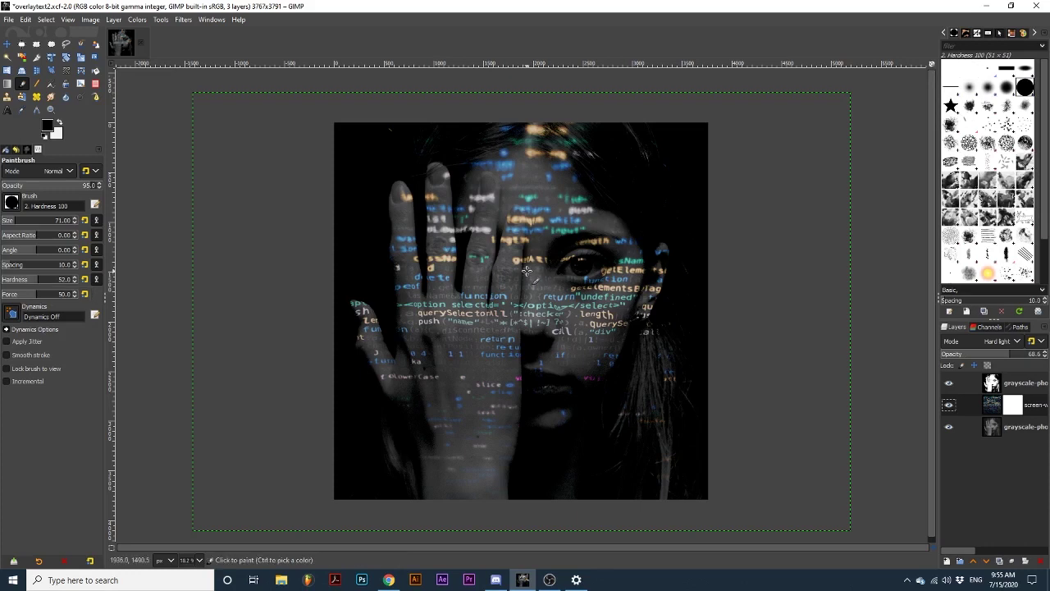
Zoom in to inspect the code overlay on the woman's eye and lips
scroll(600, 270, up, 4)
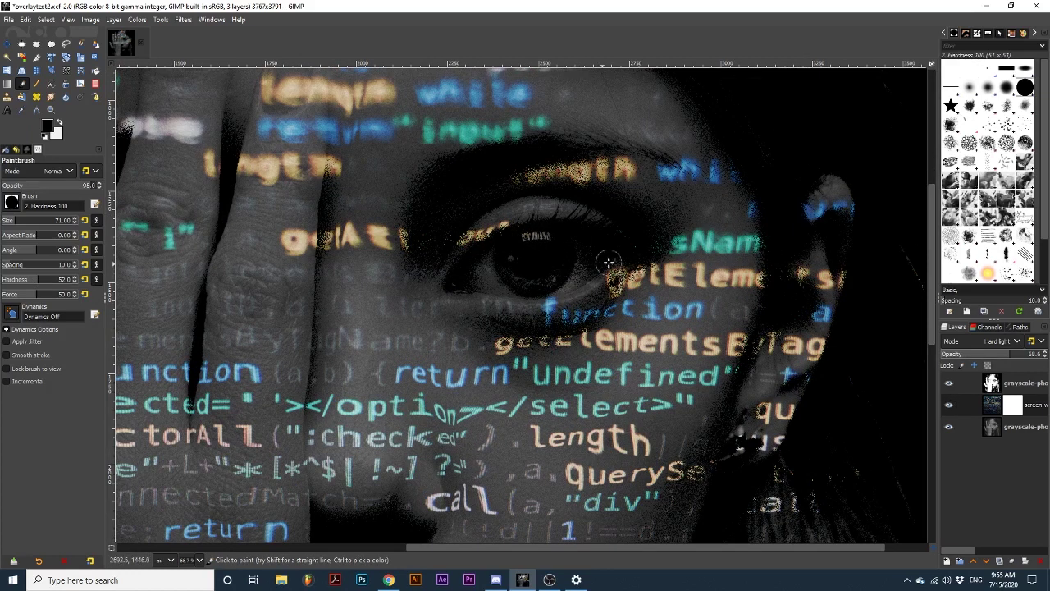
scroll(876, 422, down, 5)
scroll(857, 431, up, 2)
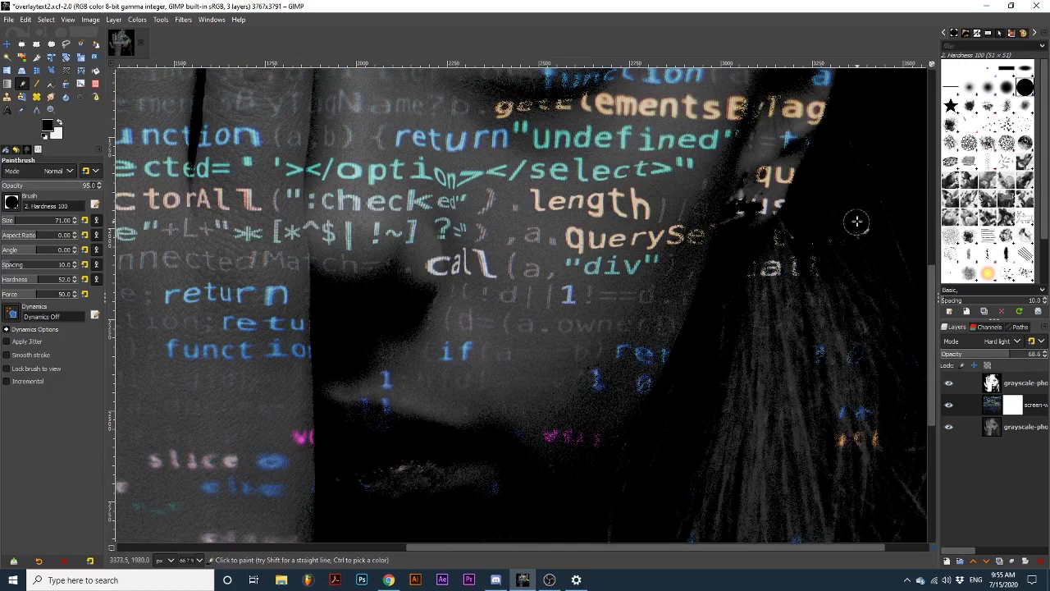